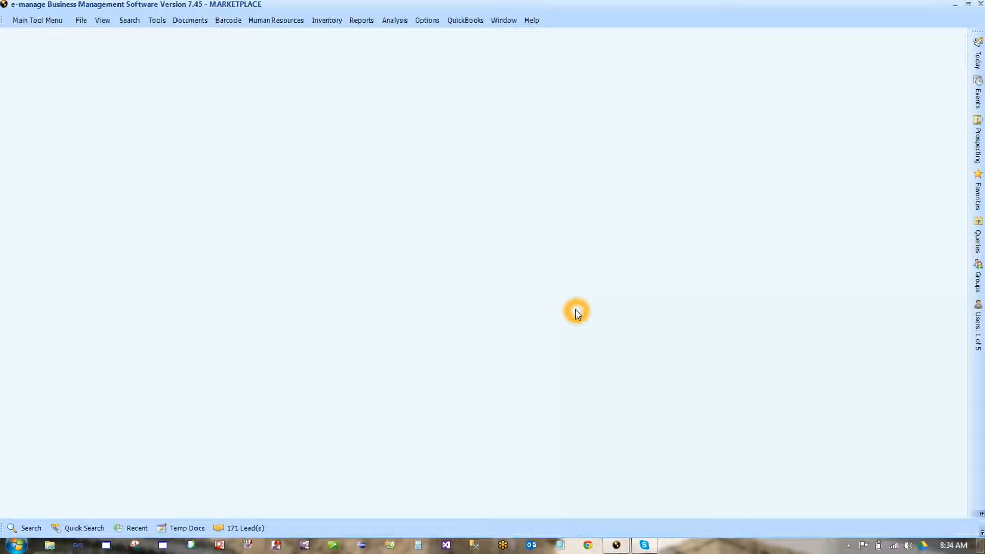
# Open Employee Management, search employees by first name, and load the matching record in the Sales category
pyautogui.click(286, 21)
pyautogui.click(293, 34)
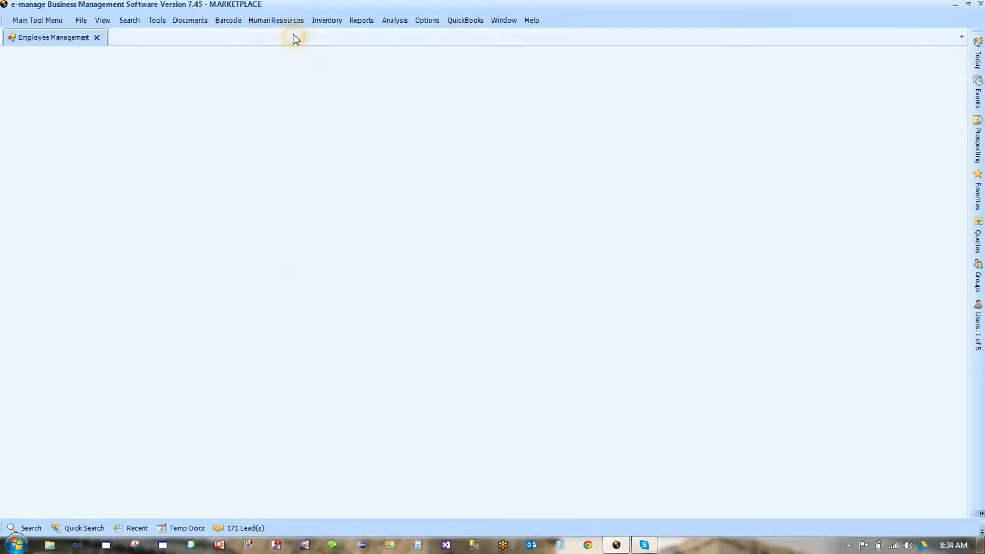
pyautogui.click(374, 57)
pyautogui.write('joe')
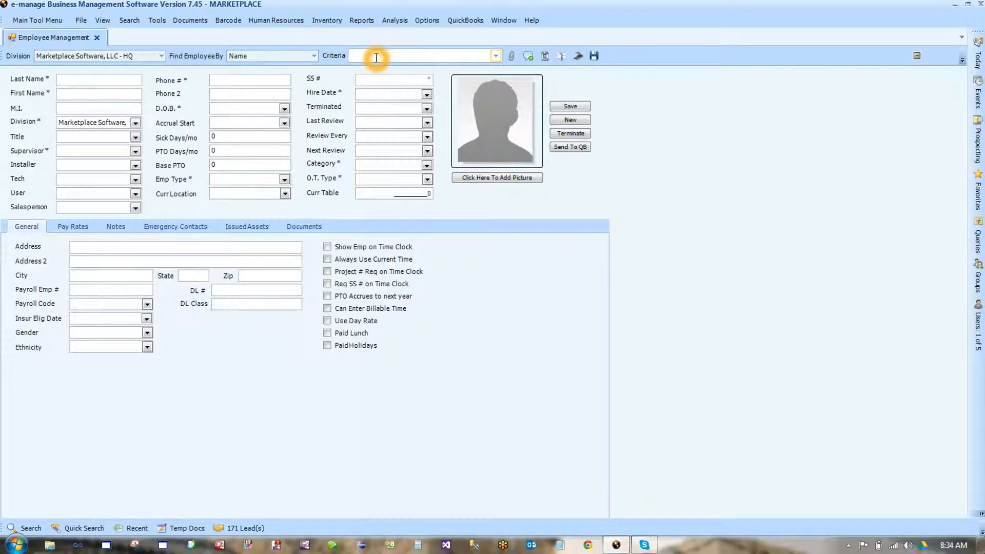
pyautogui.press('Return')
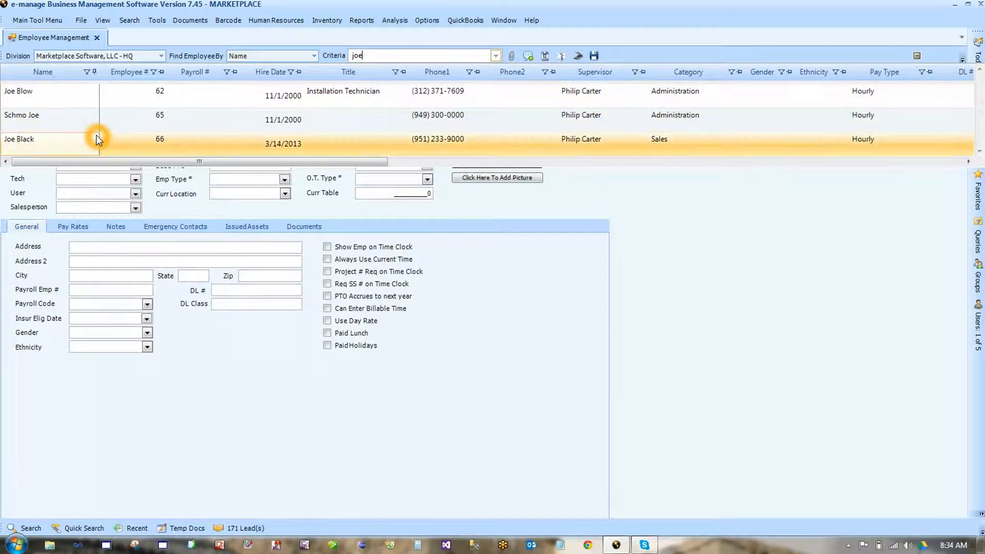
pyautogui.click(87, 144)
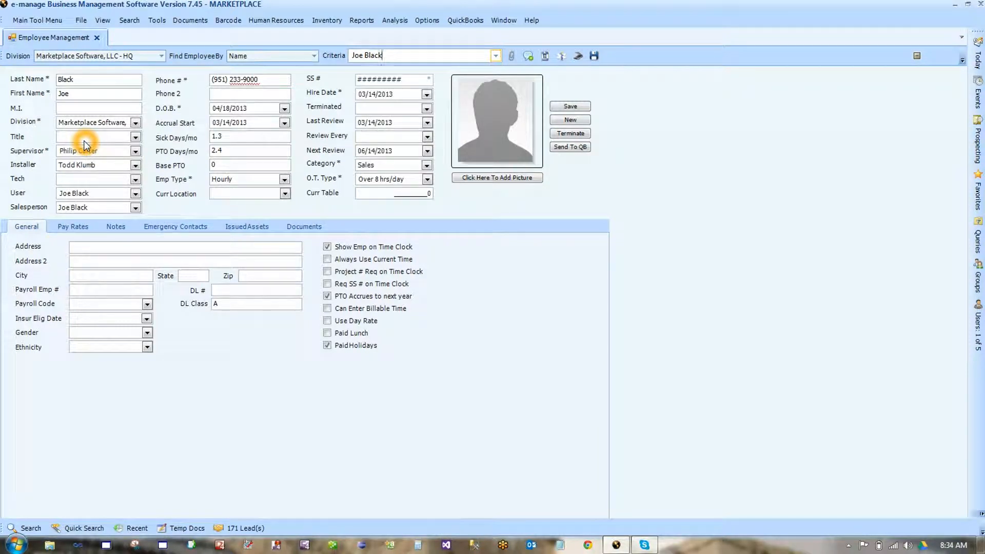
# Start a Standard Pay rate for the employee with a regular pay rate of $10.00 and the overtime rate calculated from it
pyautogui.click(75, 229)
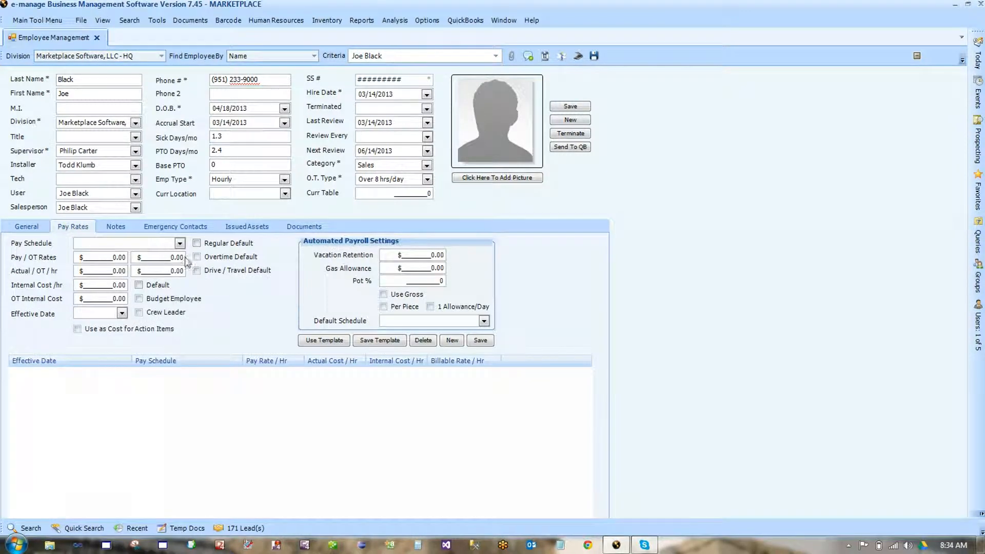
pyautogui.click(179, 243)
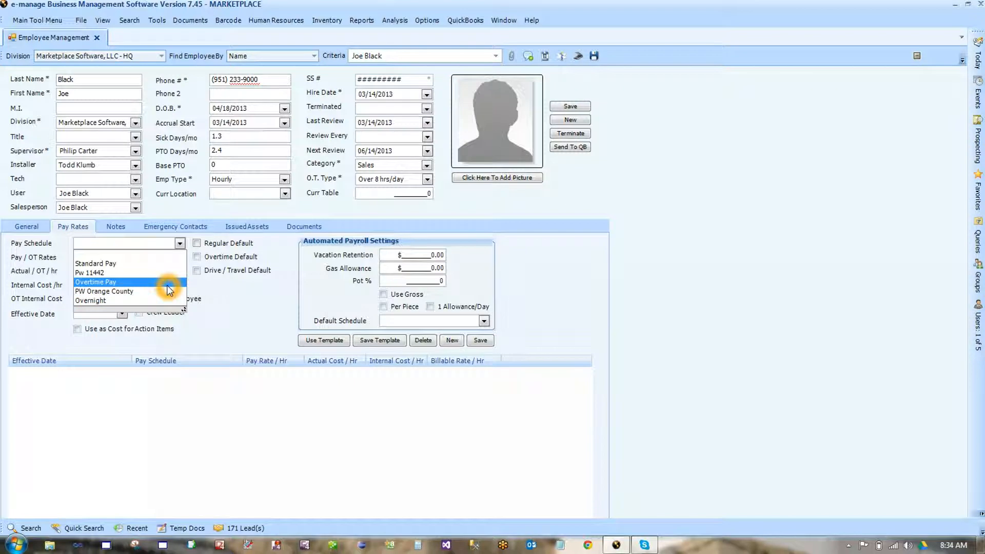
pyautogui.click(115, 264)
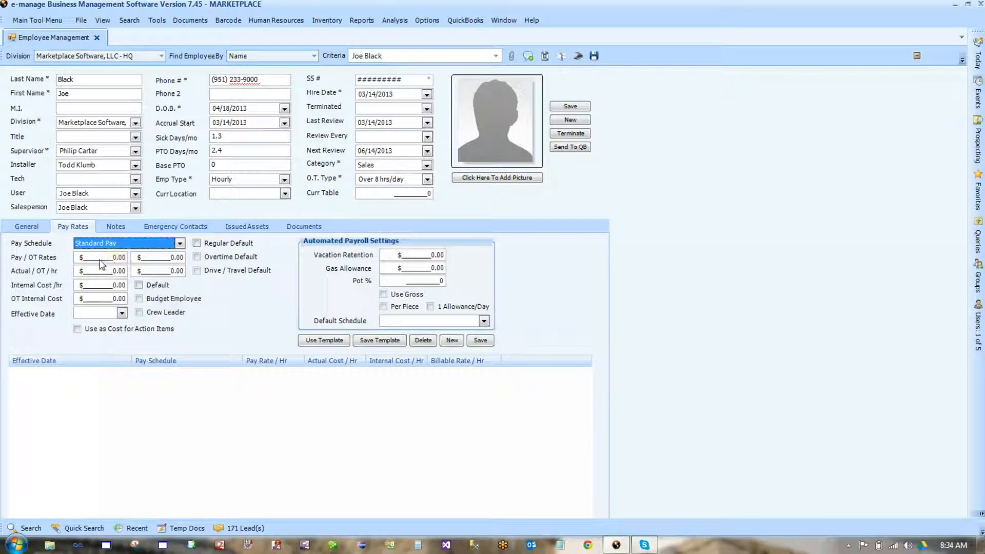
pyautogui.click(109, 257)
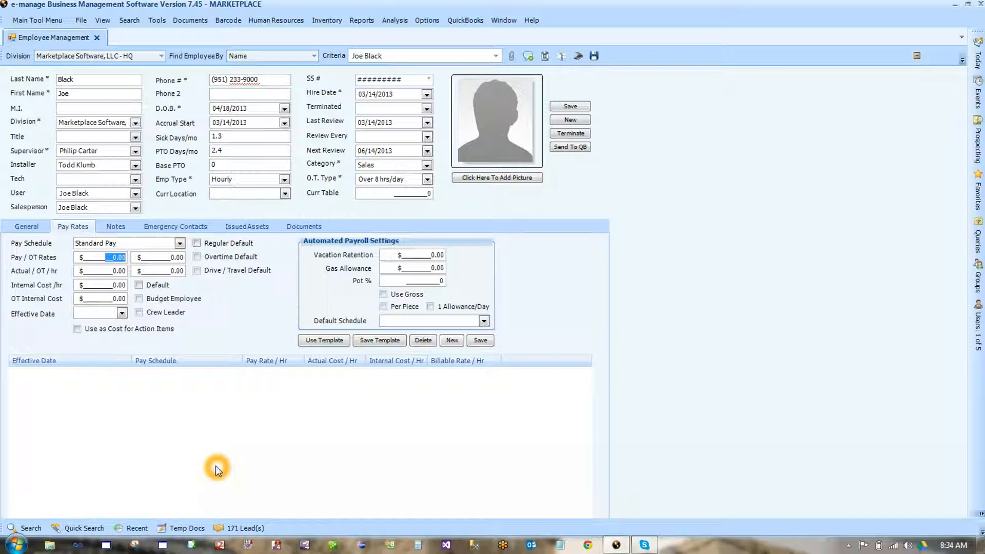
pyautogui.write('100')
pyautogui.press('BackSpace')
pyautogui.write('00')
pyautogui.press('Tab')
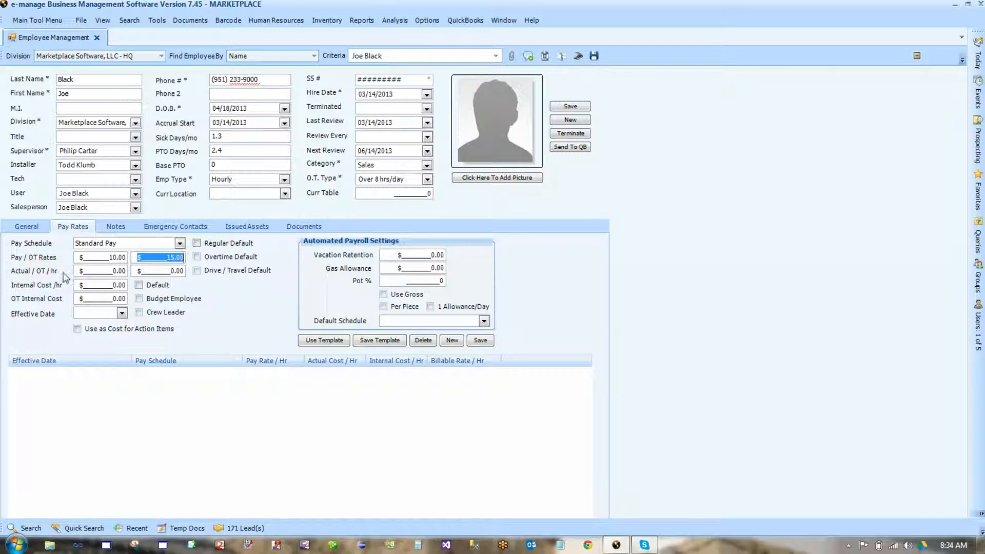
# Set the actual hourly cost to $30.00 and have its overtime cost calculated
pyautogui.click(97, 271)
pyautogui.click(224, 314)
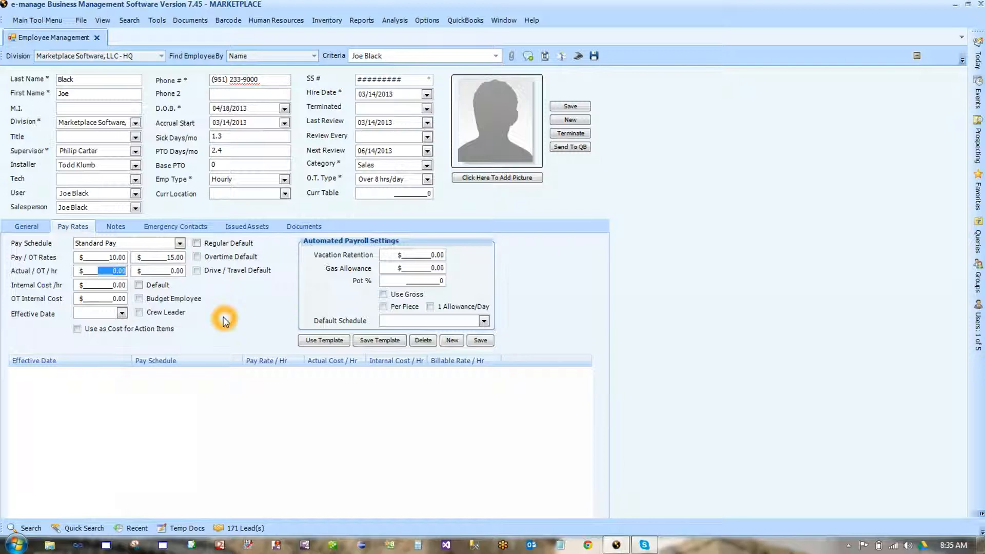
pyautogui.write('30.')
pyautogui.write('00')
pyautogui.press('Tab')
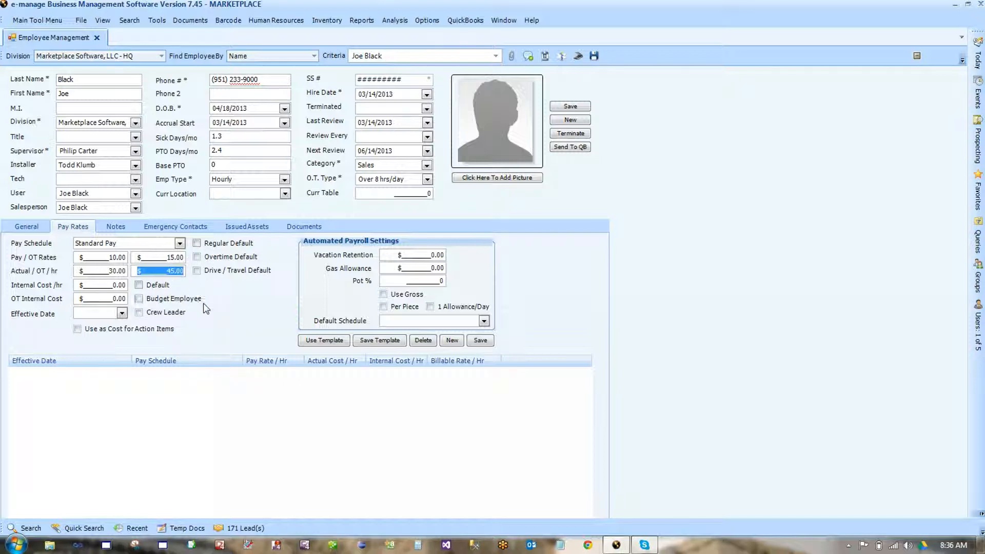
# Set the internal cost per hour to $50.00 for the Standard Pay rate
pyautogui.click(101, 290)
pyautogui.moveTo(102, 290); pyautogui.dragTo(132, 283)
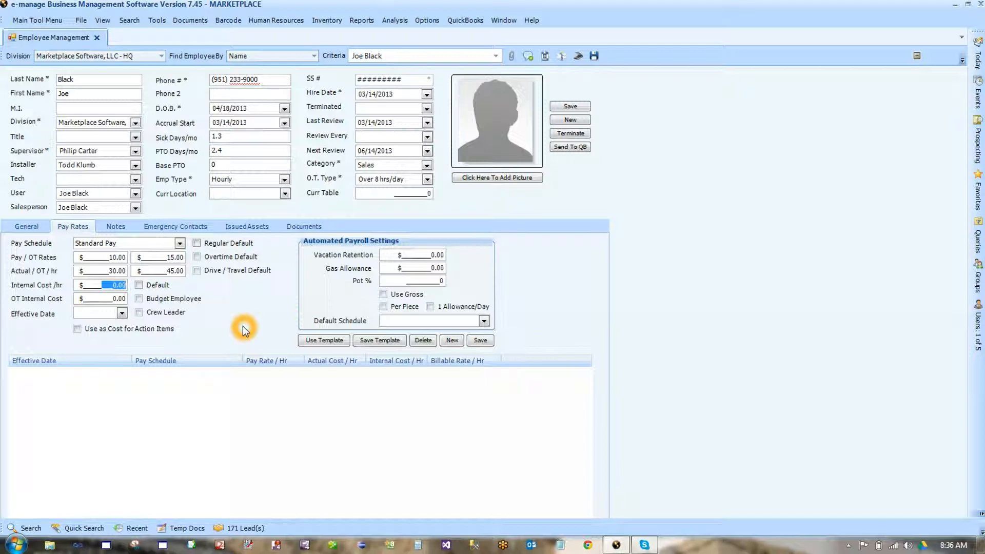
pyautogui.write('50.00')
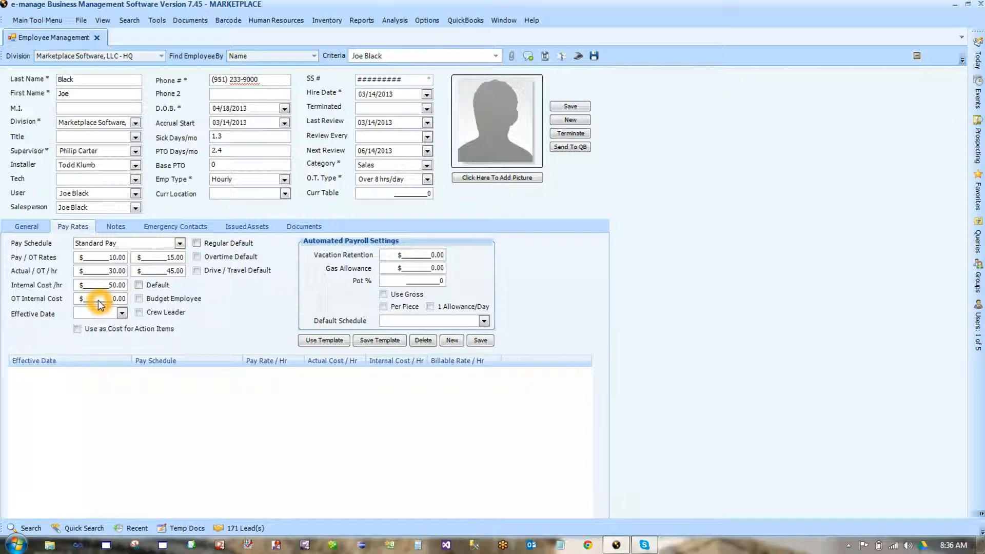
# Set the effective date to 03/19/2013, mark the rate as Default, and save the Standard Pay rate
pyautogui.click(122, 312)
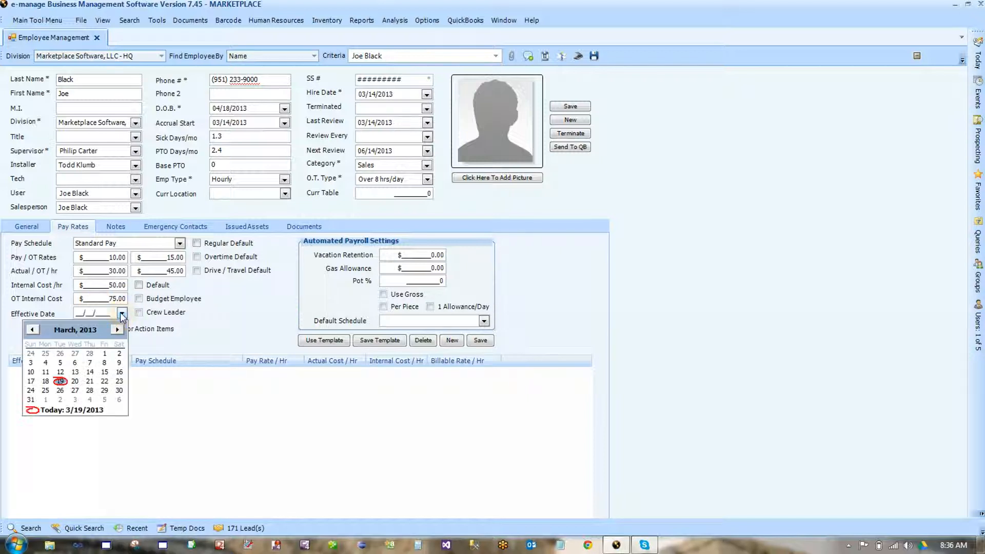
pyautogui.click(65, 382)
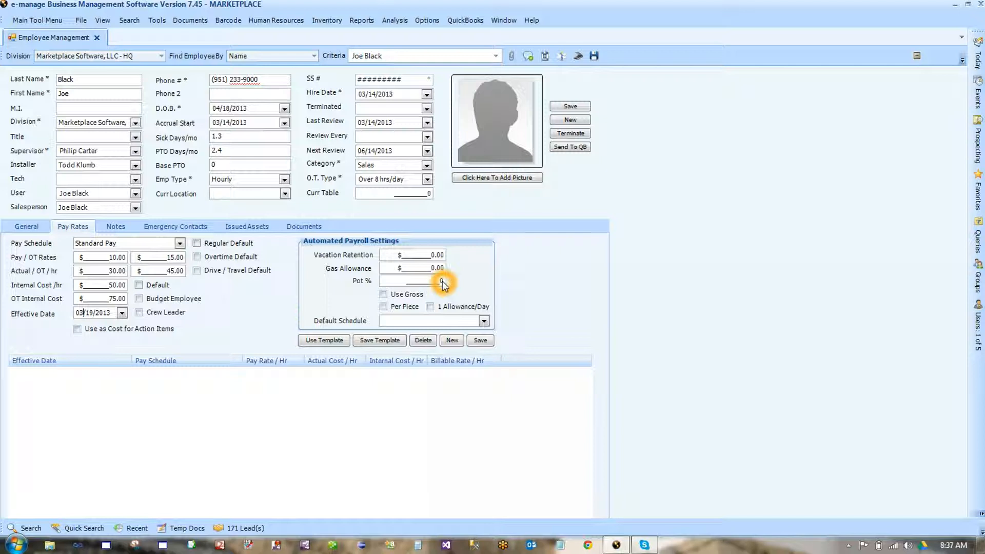
pyautogui.click(138, 285)
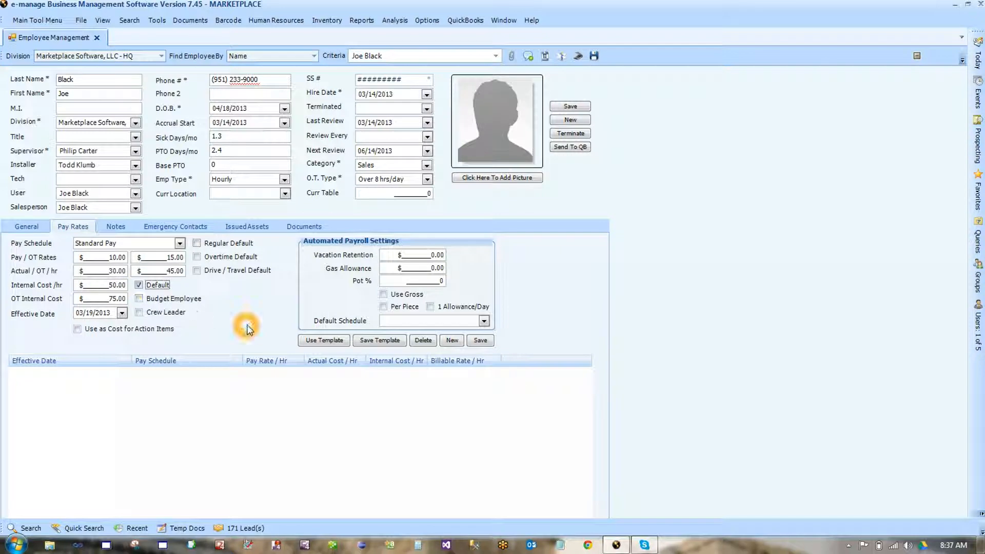
pyautogui.click(481, 341)
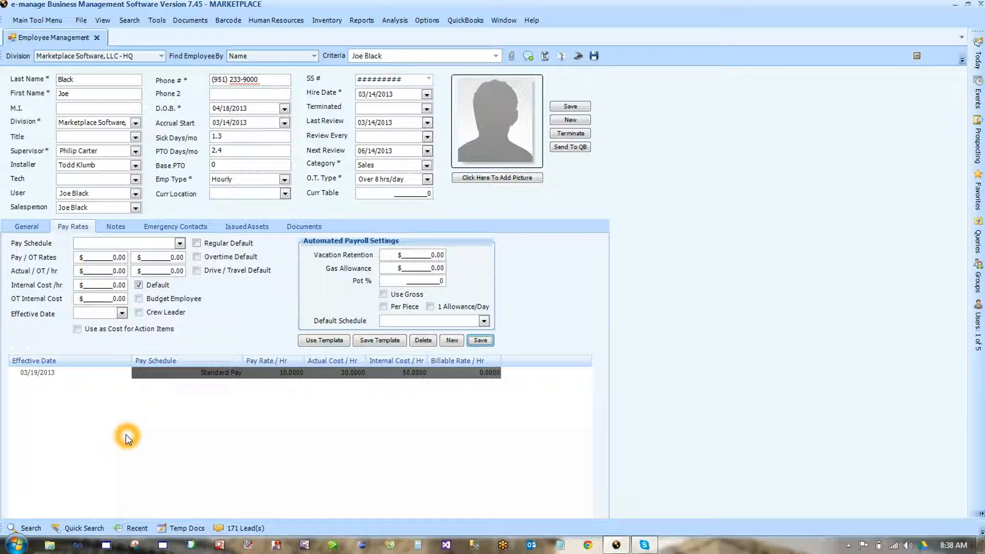
# Load the saved Standard Pay rate back into the entry fields and save it again
pyautogui.click(65, 377)
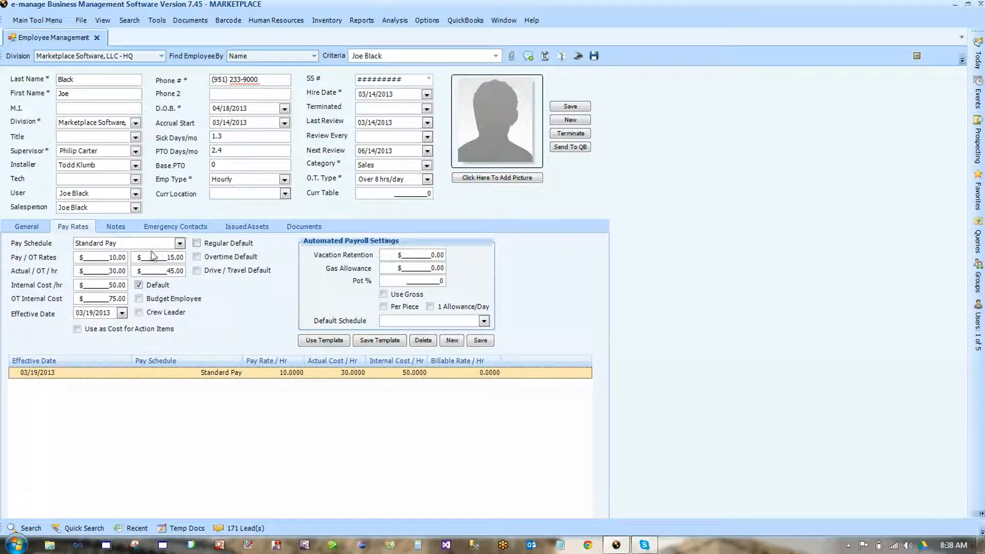
pyautogui.click(496, 308)
pyautogui.click(483, 342)
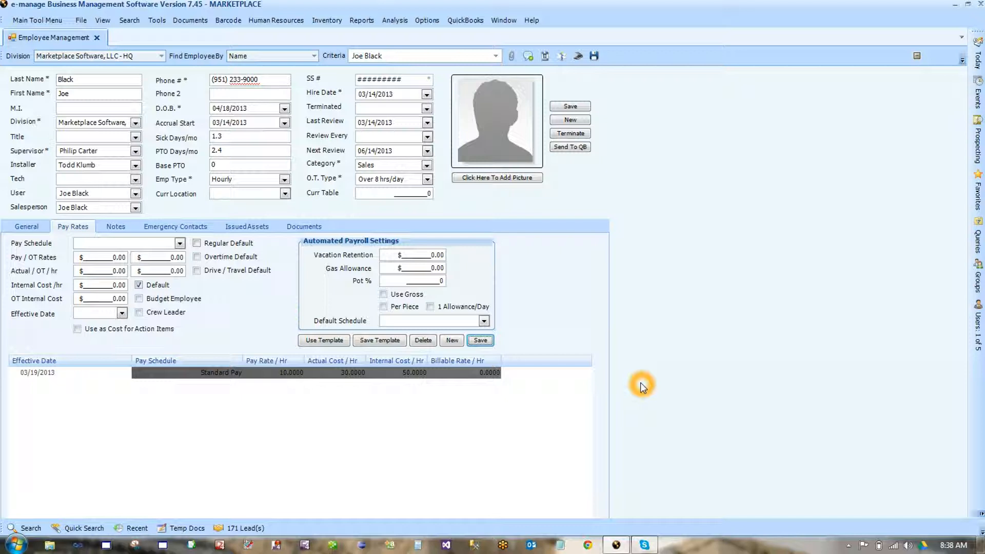
# Start an Overnight pay rate with a regular pay rate of $15.00 and the overtime rate calculated from it
pyautogui.click(180, 244)
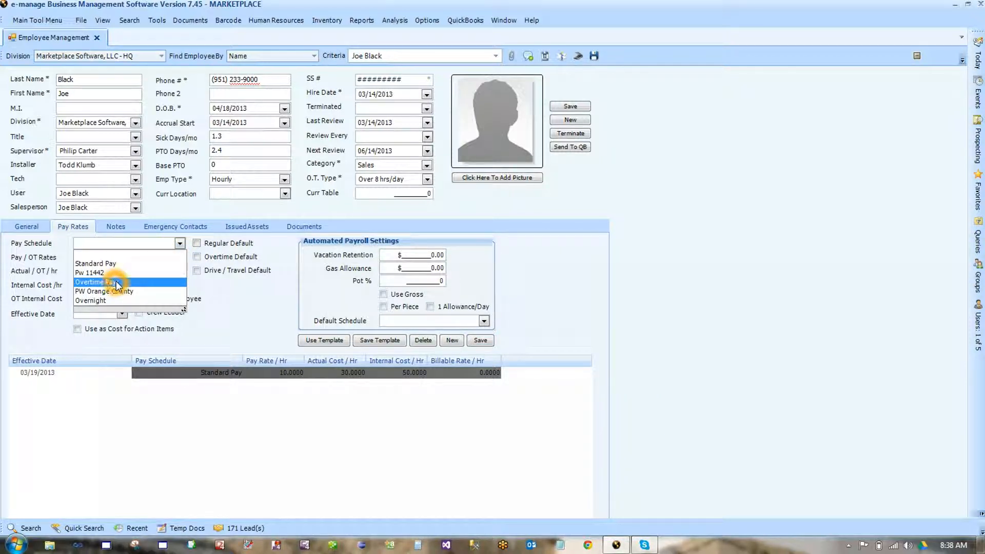
pyautogui.click(110, 300)
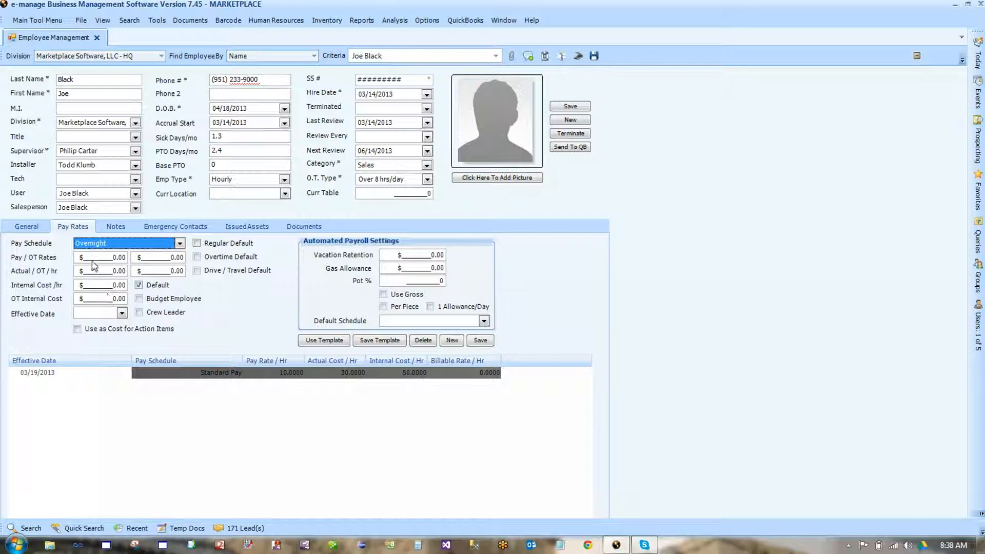
pyautogui.click(106, 258)
pyautogui.write('15.00')
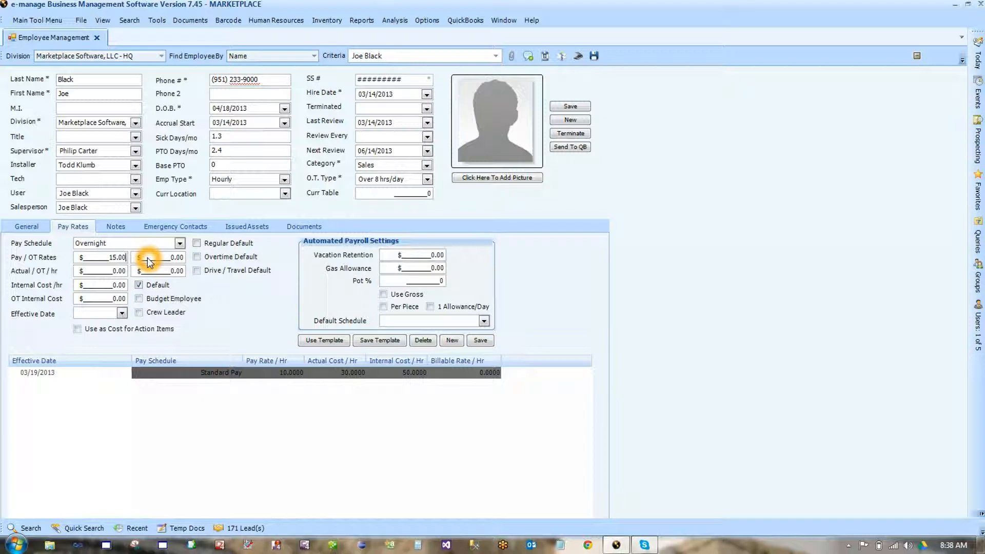
pyautogui.click(148, 261)
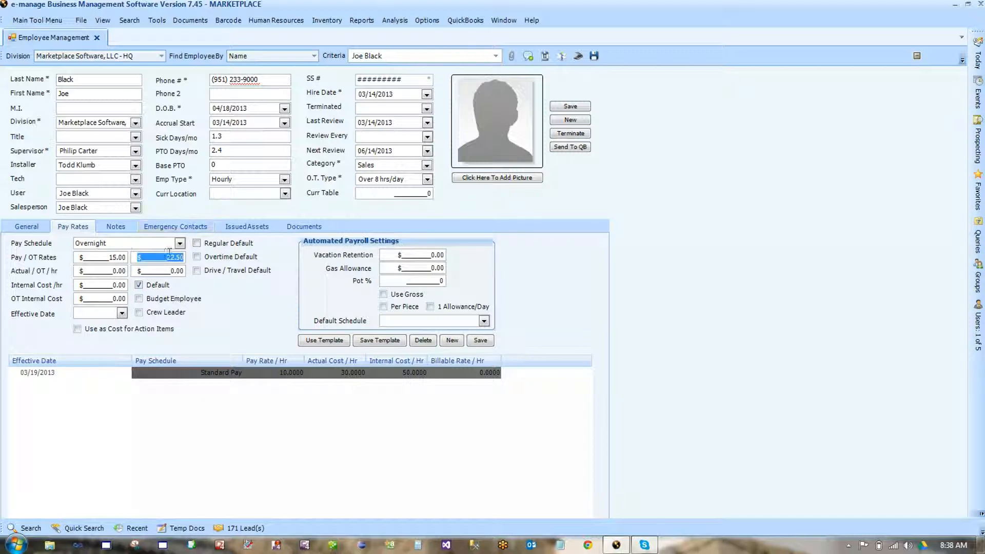
# Set the Overnight rate's effective date to 03/19/2013 and save it to the employee's pay rates
pyautogui.click(235, 310)
pyautogui.click(78, 329)
pyautogui.click(121, 312)
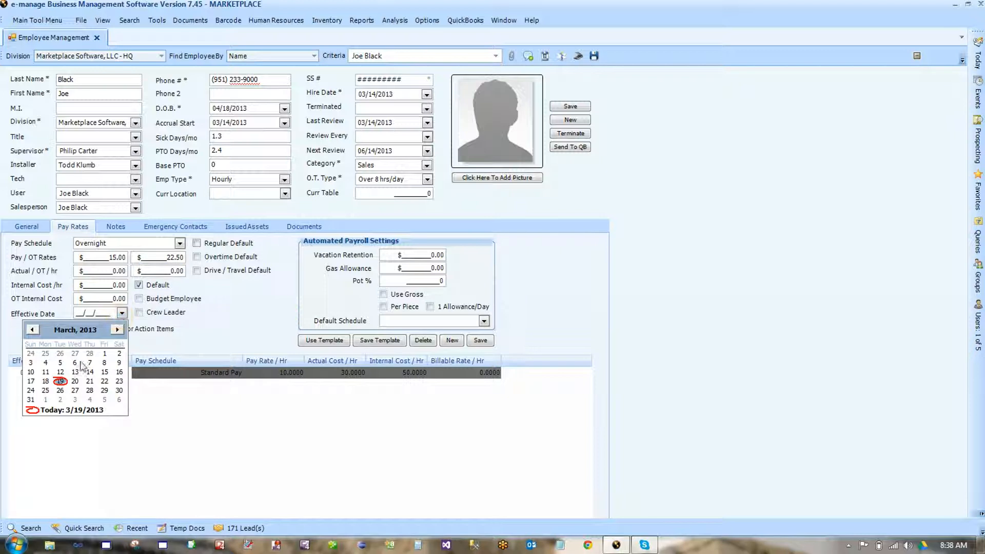
pyautogui.click(60, 381)
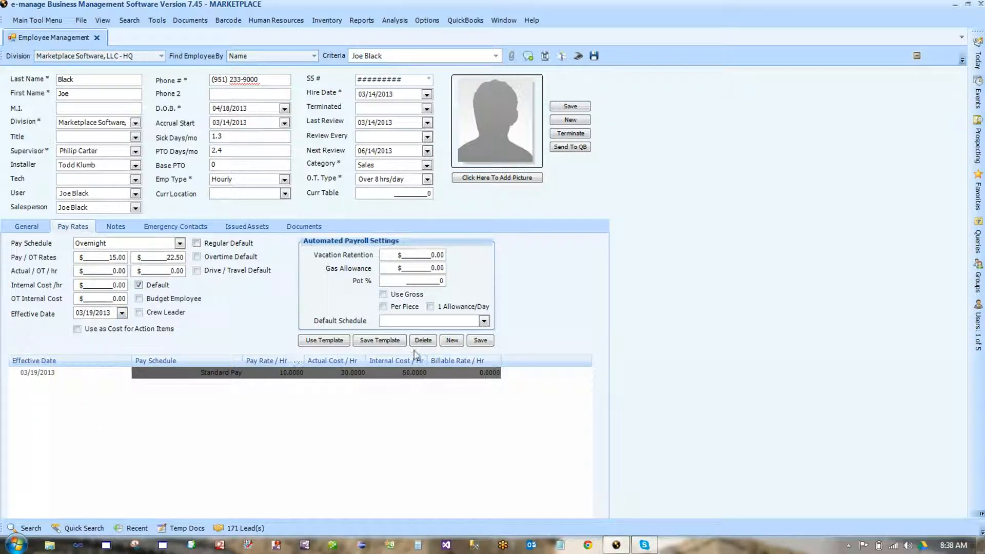
pyautogui.click(480, 340)
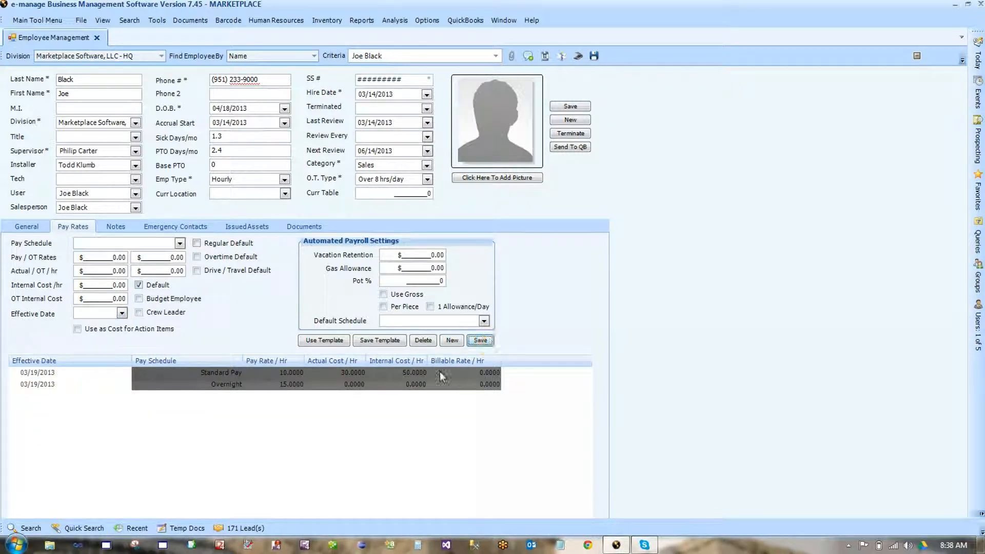
pyautogui.click(292, 423)
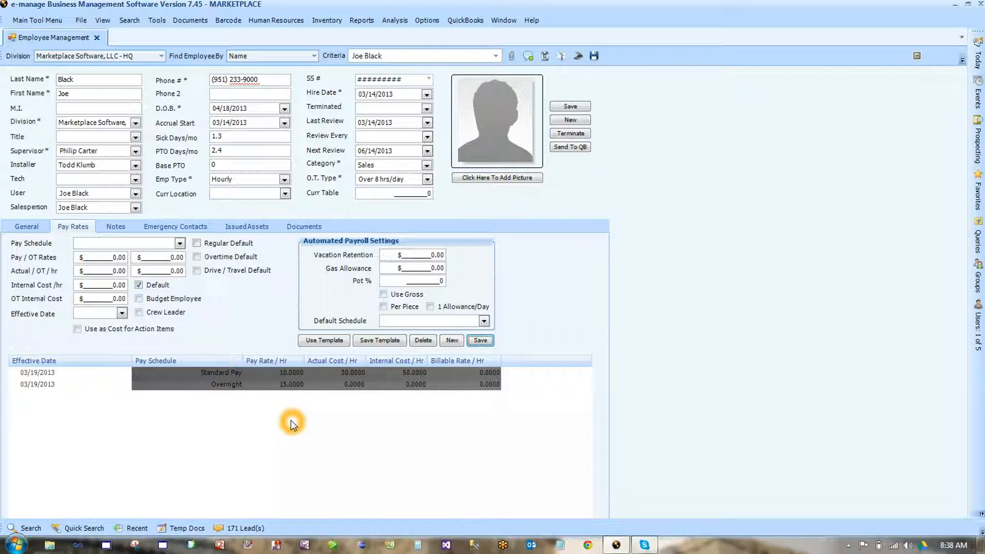